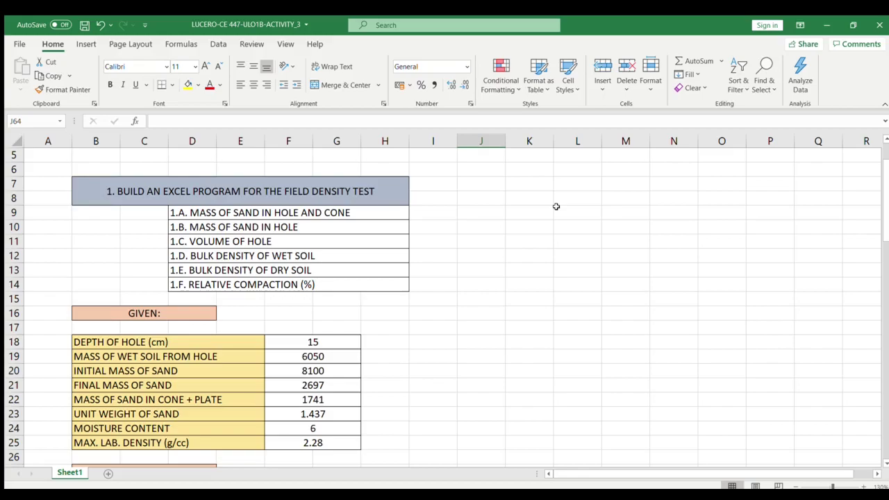
- Point out the field density test title and required results 1.A and 1.B
left_click(391, 183)
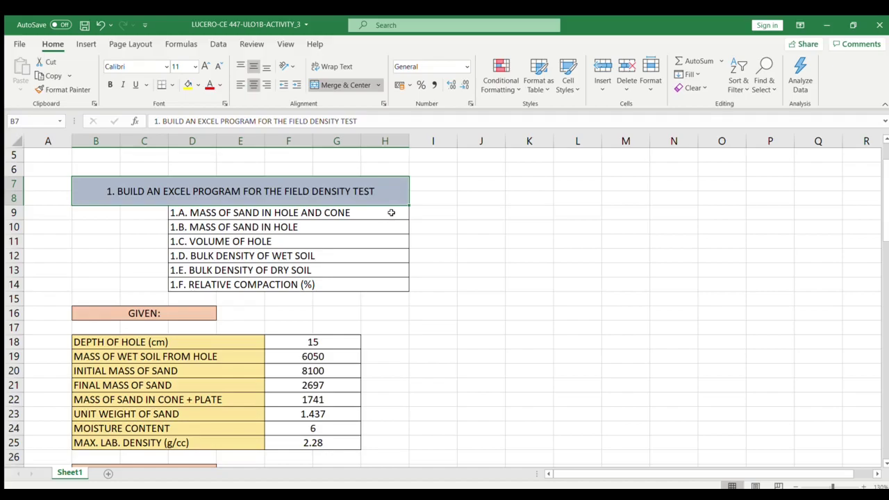
left_click(391, 213)
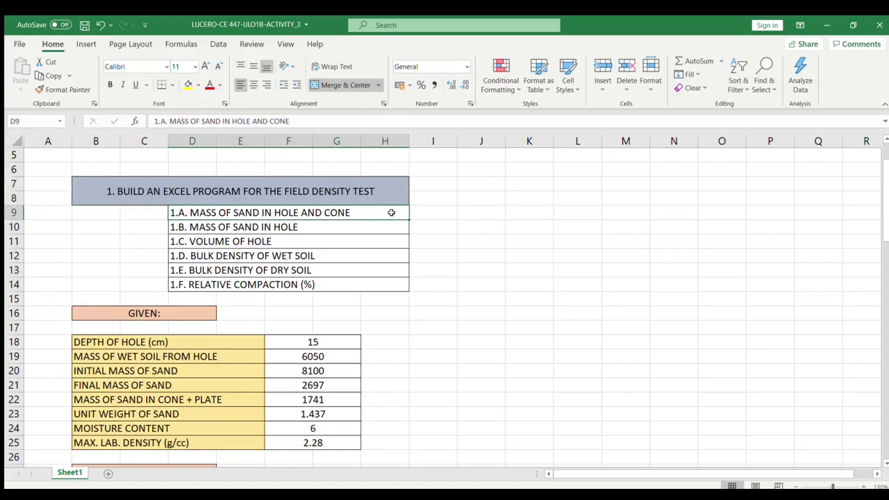
left_click(384, 229)
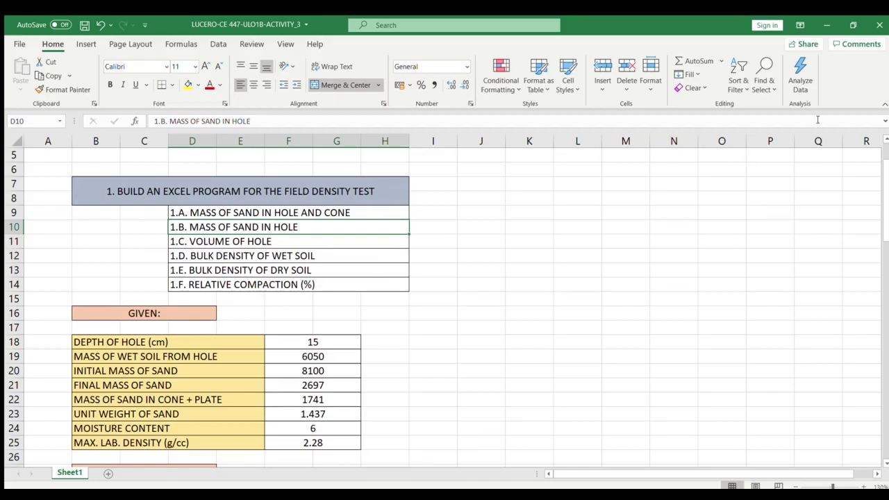
- Highlight the given values: hole depth, wet soil mass, initial and final sand mass, sand unit weight, moisture content
left_click_drag(329, 341, 318, 442)
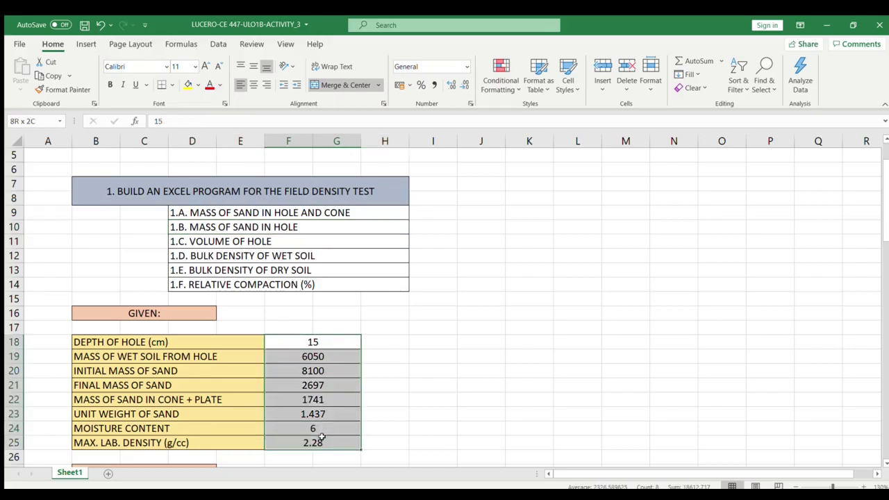
left_click(255, 345)
left_click(247, 356)
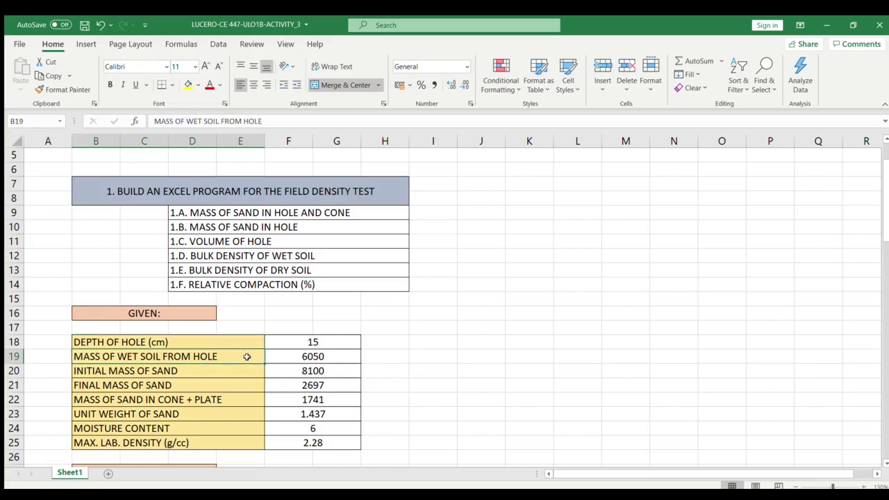
left_click(241, 370)
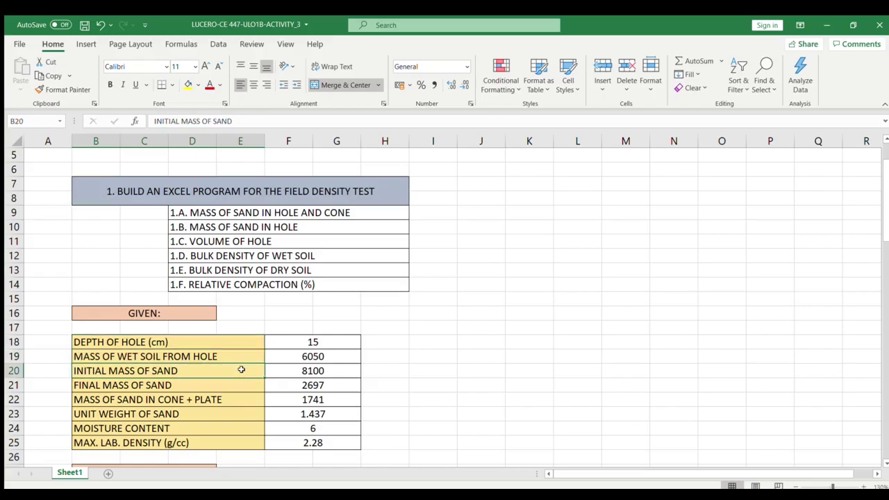
left_click(240, 388)
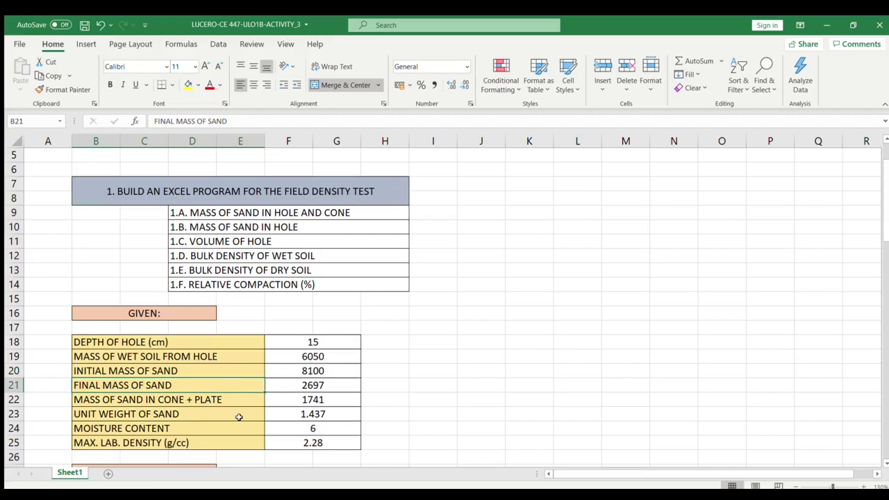
left_click(238, 417)
left_click(238, 429)
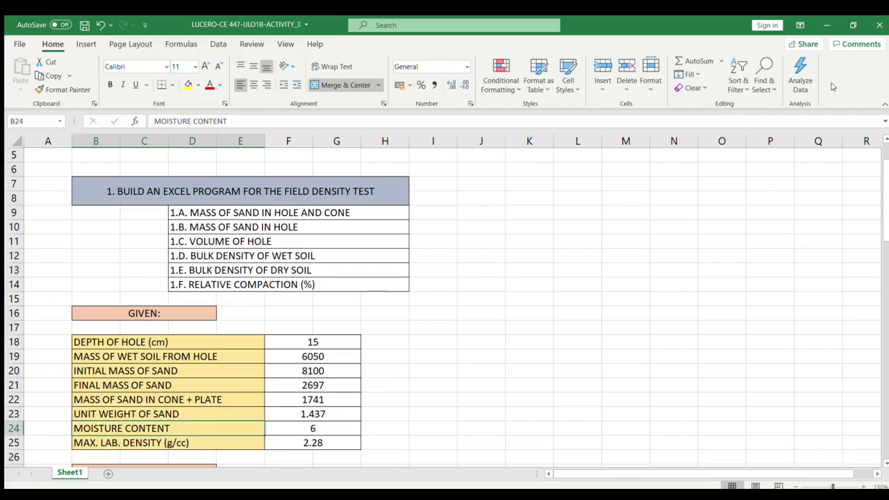
- Walk through the solution's input rows, including sand mass in cone plus plate and sand unit weight
scroll(316, 244, "down", 7)
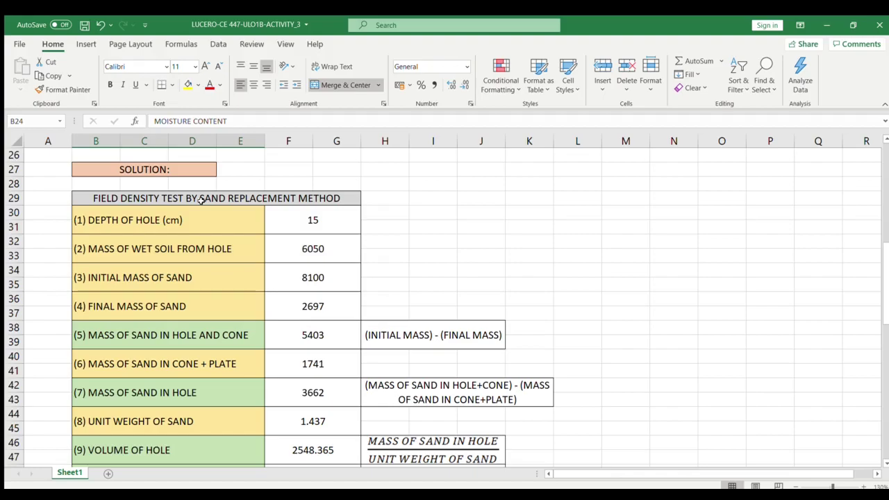
left_click_drag(210, 220, 219, 310)
left_click(230, 359)
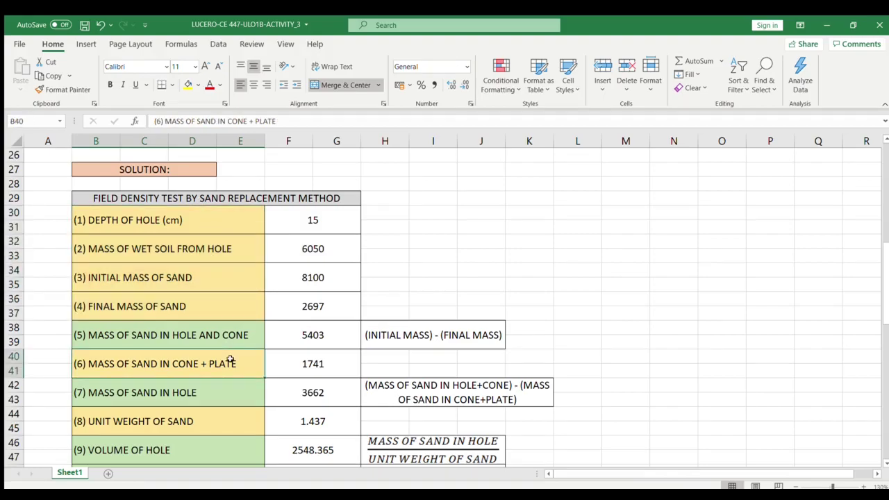
left_click(229, 419)
scroll(230, 419, "down", 3)
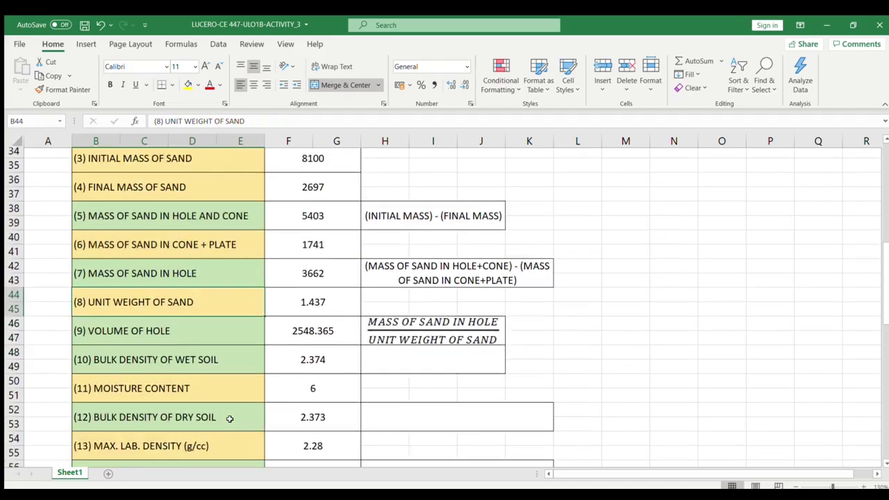
scroll(230, 419, "up", 2)
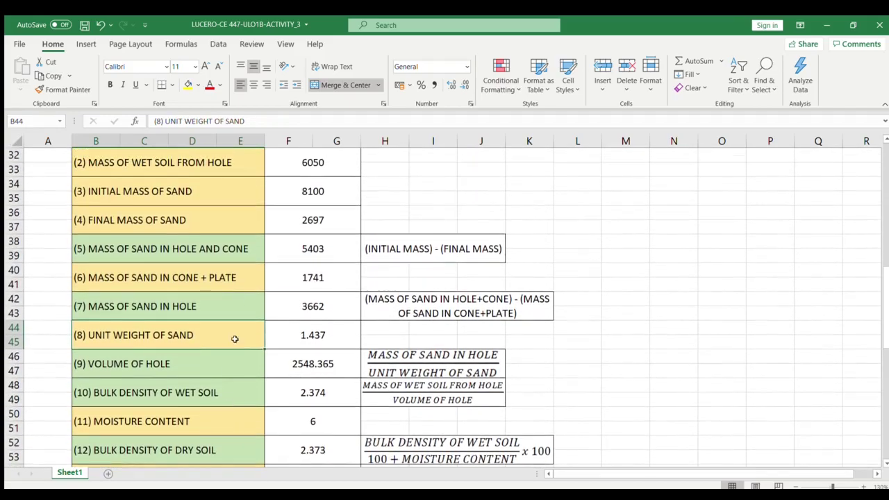
- Review the sand in hole and cone formula and its note, re-confirming F38 unchanged
left_click(281, 253)
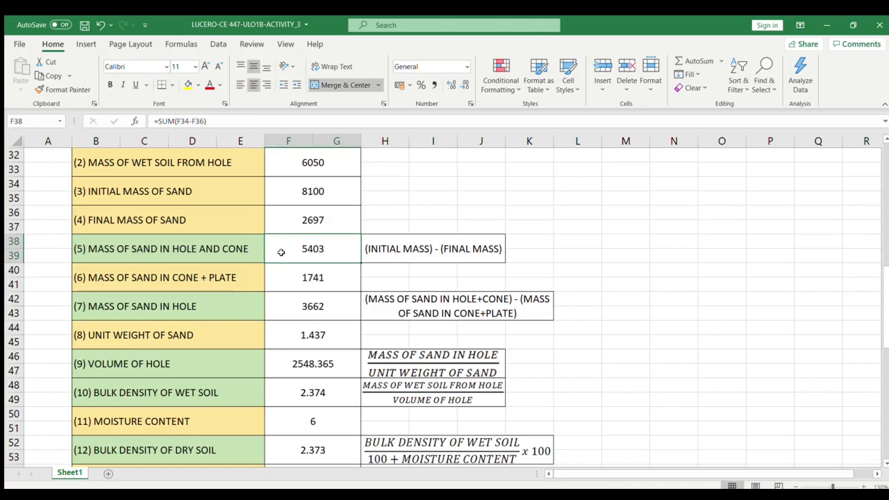
scroll(281, 252, "up", 2)
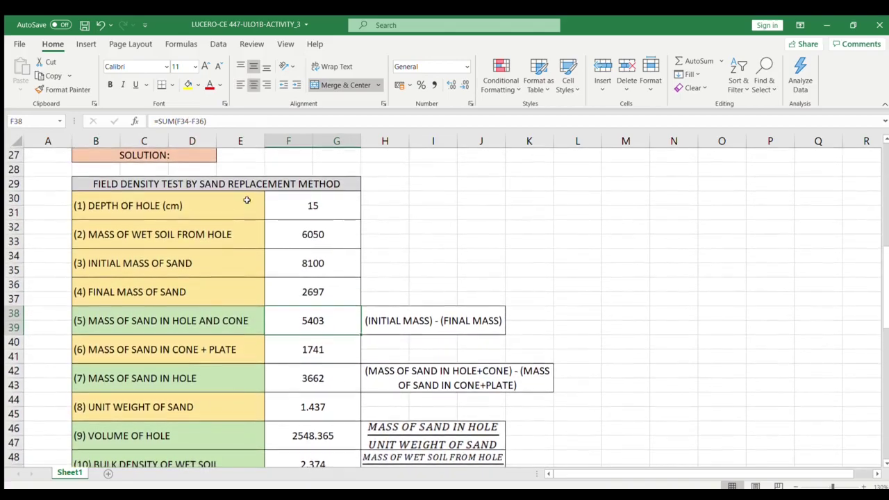
left_click(409, 319)
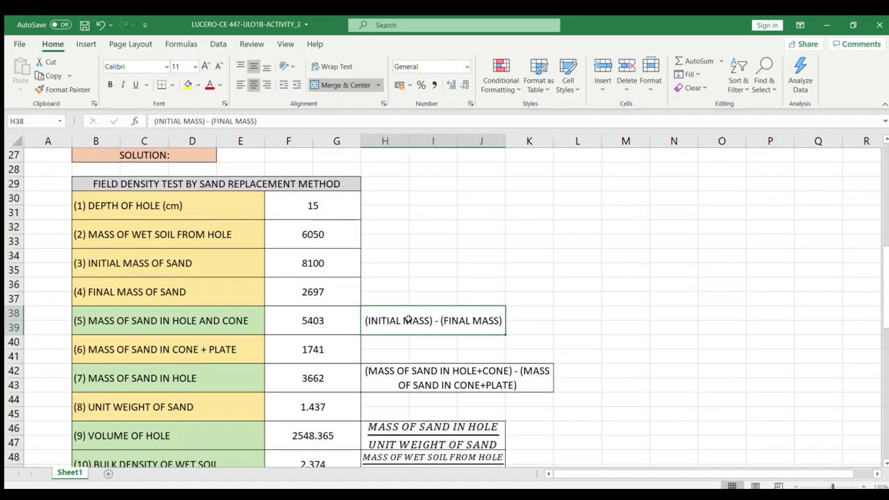
left_click(253, 319)
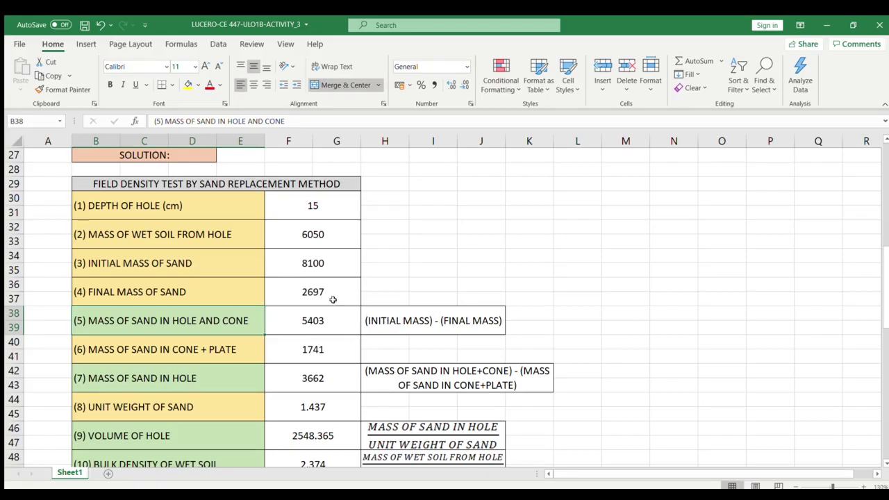
left_click_drag(312, 261, 312, 292)
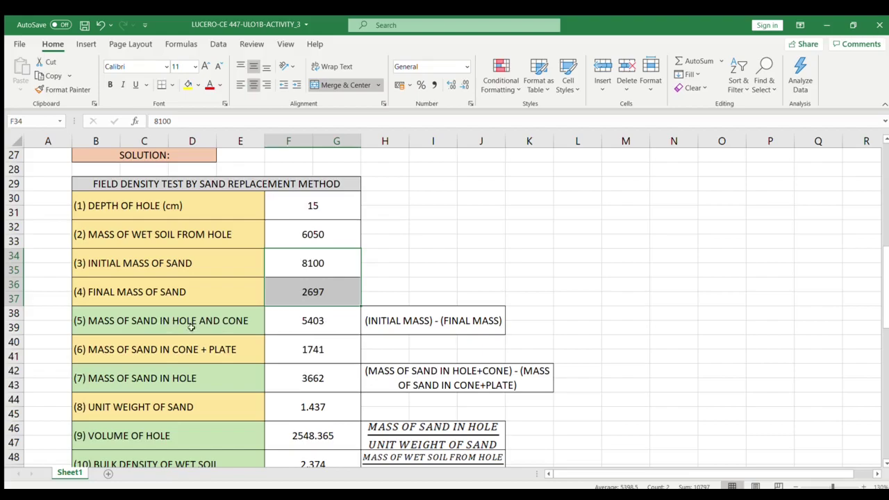
left_click(312, 320)
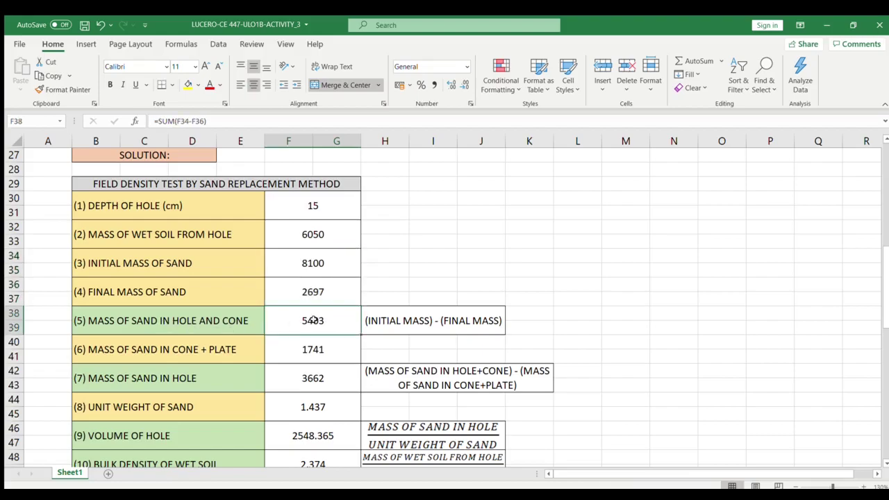
left_click(224, 121)
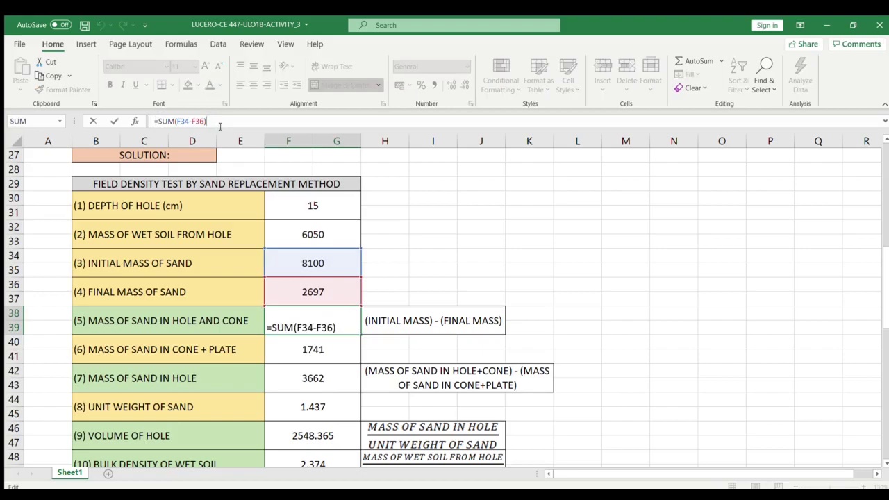
key("Return")
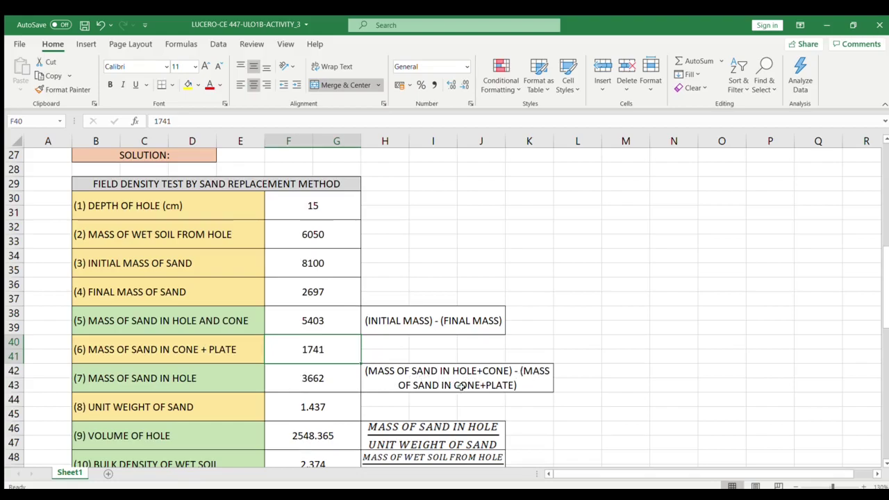
- Review the mass of sand in hole formula, re-confirming F42 unchanged
left_click(341, 324)
left_click_drag(341, 324, 340, 345)
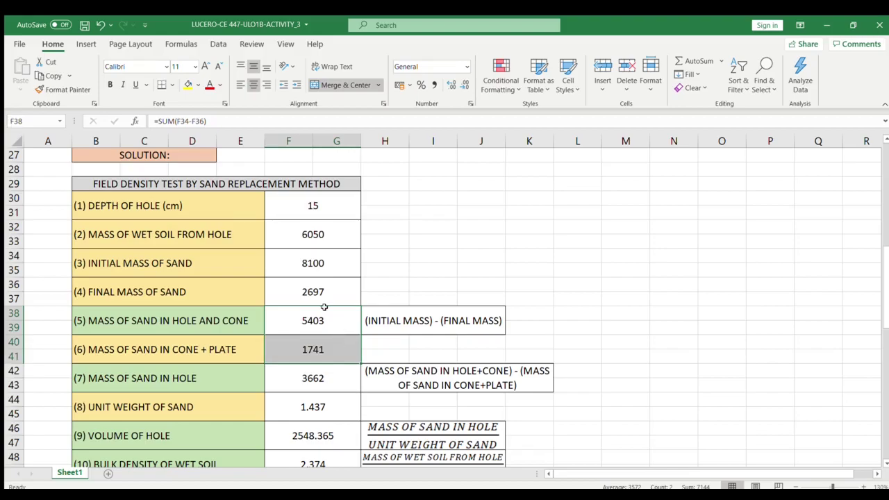
left_click(367, 352)
left_click(345, 373)
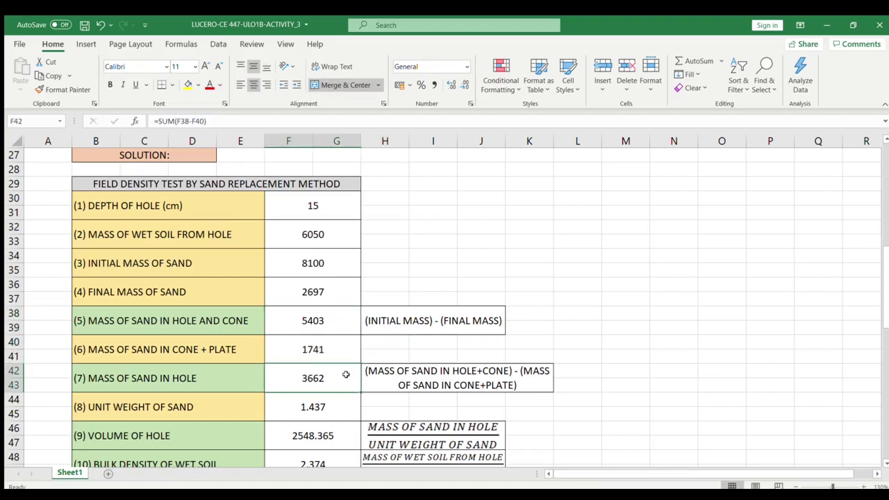
left_click(228, 121)
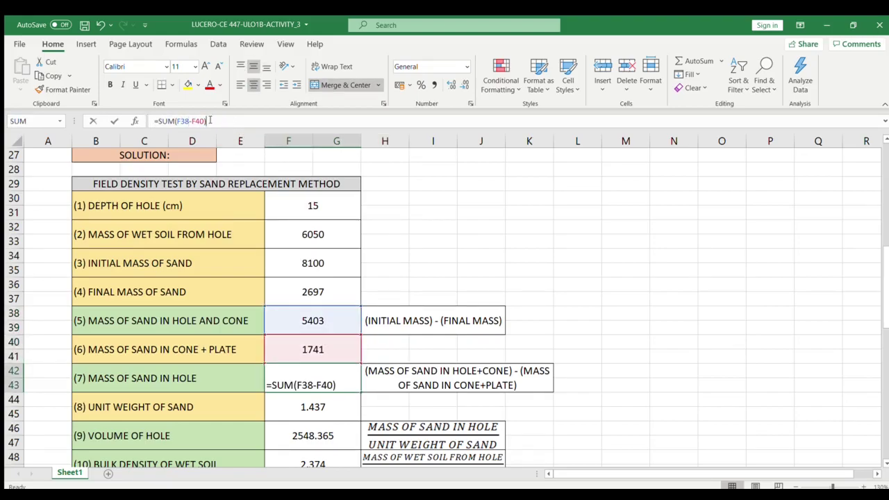
key("Return")
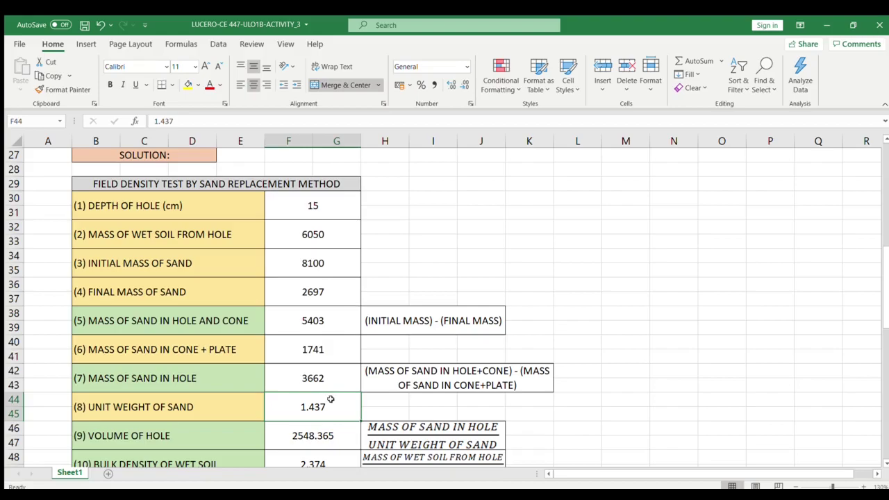
- Check sand-in-hole mass, sand unit weight, F46 volume of hole and the wet density equation image
scroll(331, 400, "down", 3)
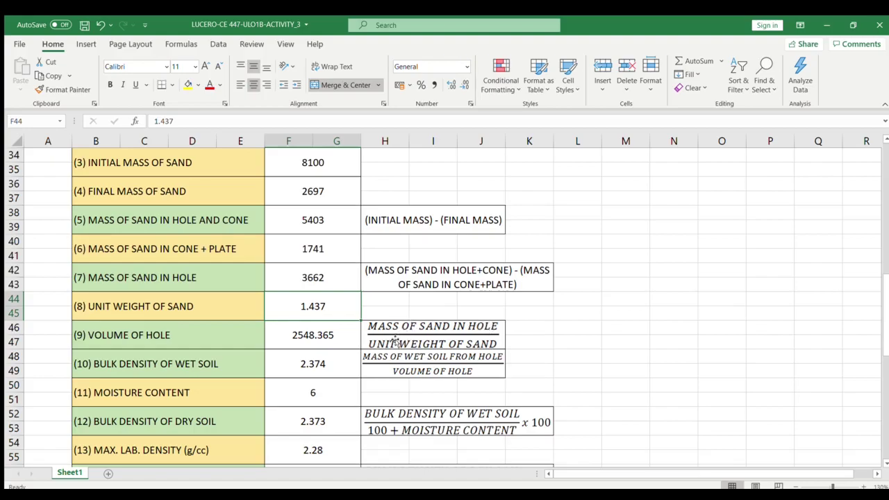
left_click(335, 278)
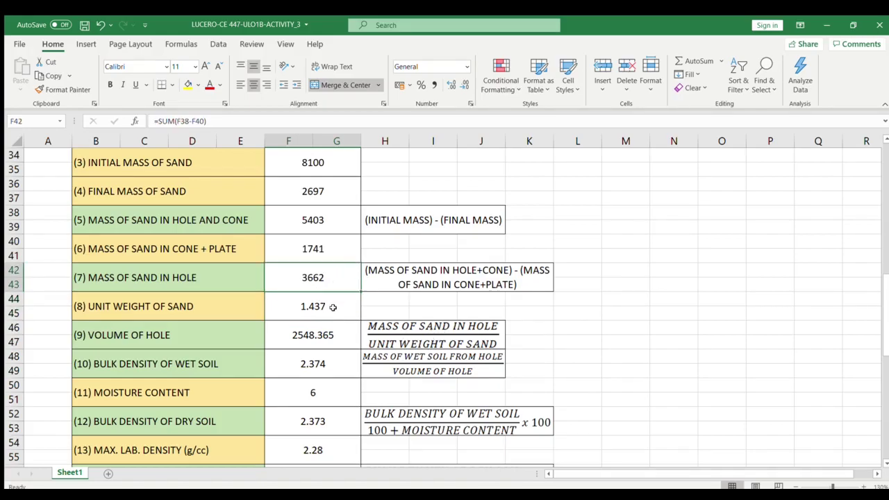
left_click(333, 308)
left_click(332, 334)
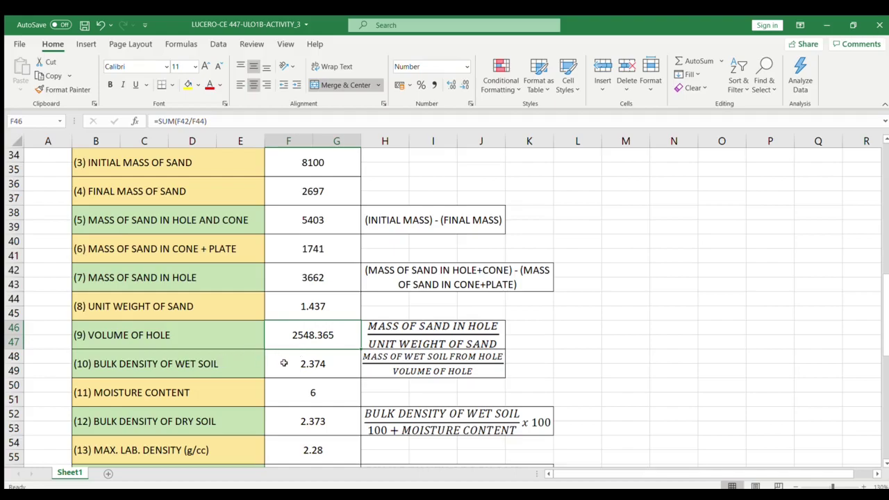
left_click(380, 370)
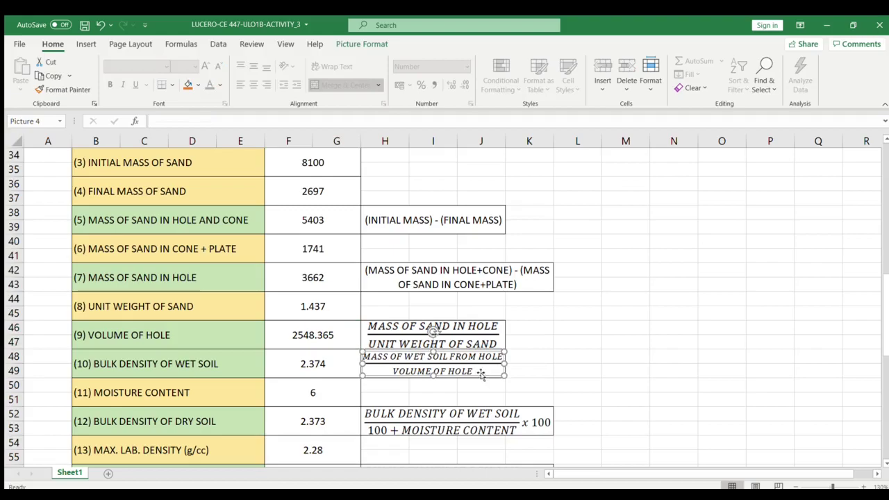
left_click(428, 396)
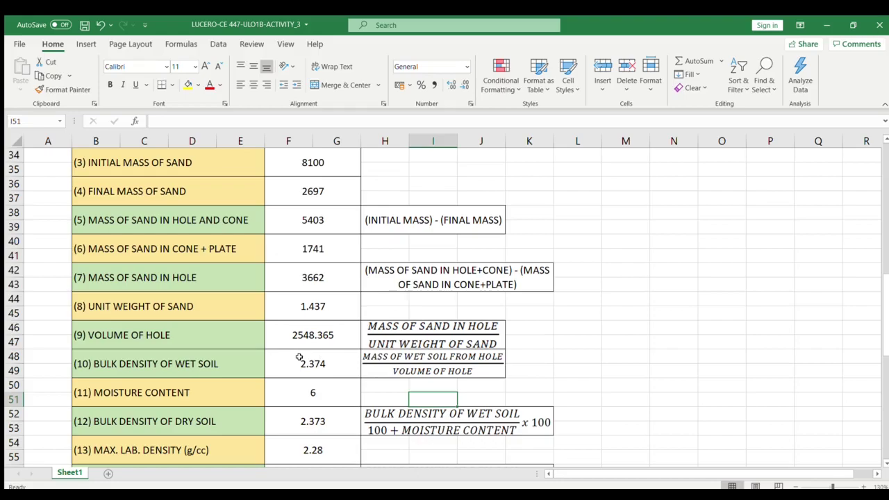
- Trace wet soil mass 6050 through the F46 volume, wet bulk density and F52 dry density formulas
scroll(300, 357, "up", 2)
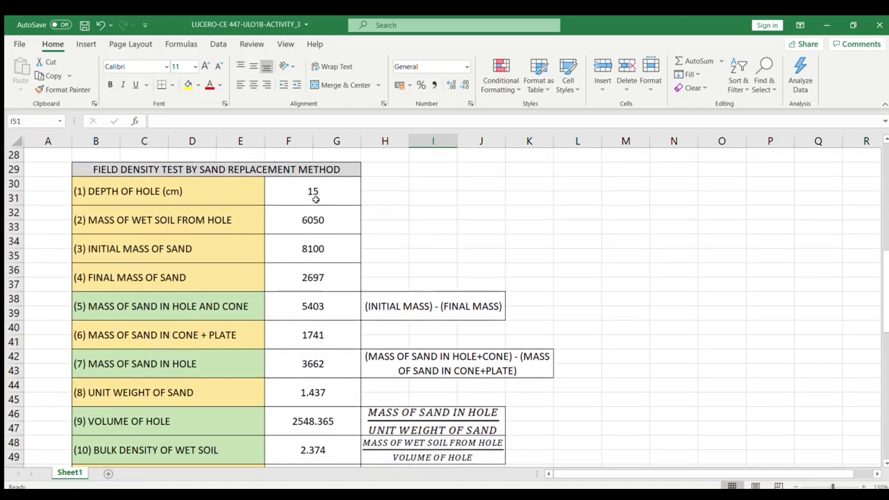
left_click(317, 218)
scroll(341, 255, "down", 1)
scroll(340, 254, "down", 3)
scroll(340, 254, "up", 1)
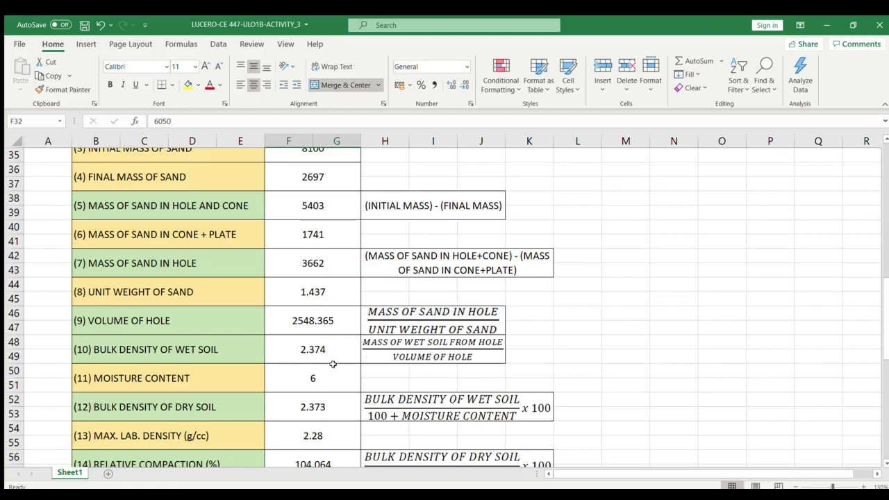
left_click(336, 324)
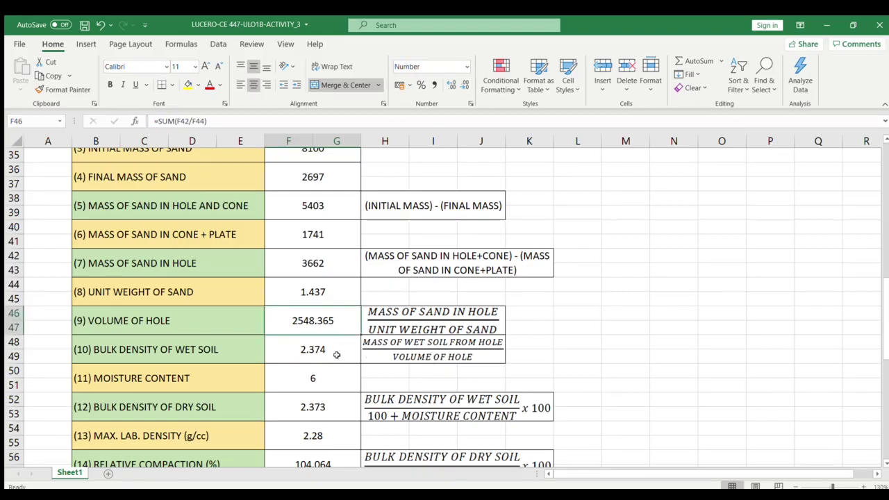
left_click(337, 354)
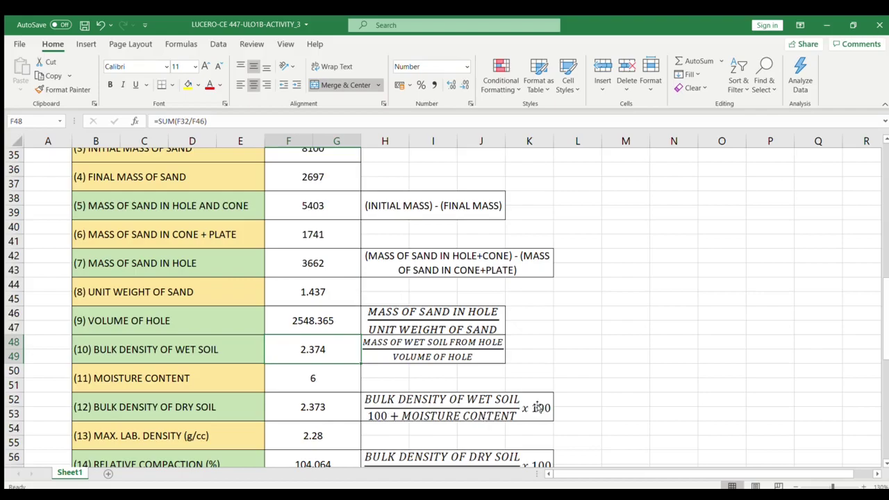
left_click(342, 408)
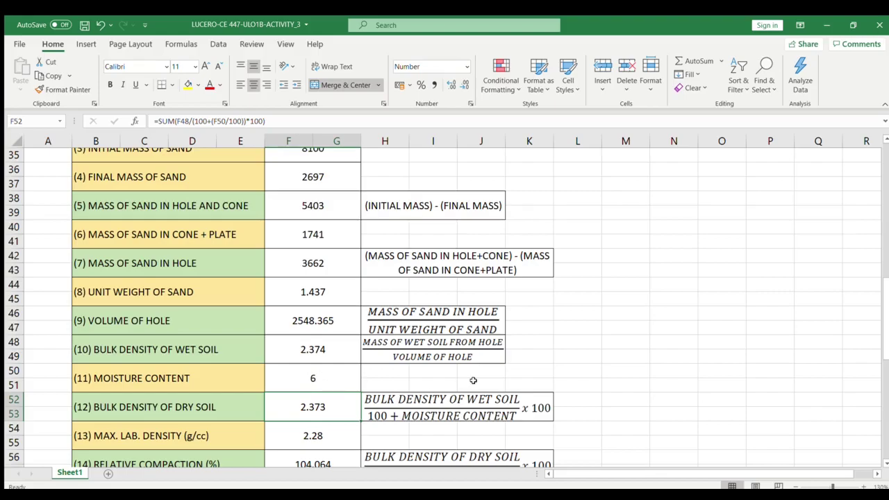
- Recommit the F52 formula =SUM(F48/(100+(F50/100))*100), keeping the 2.373 result
left_click(299, 122)
key("Return")
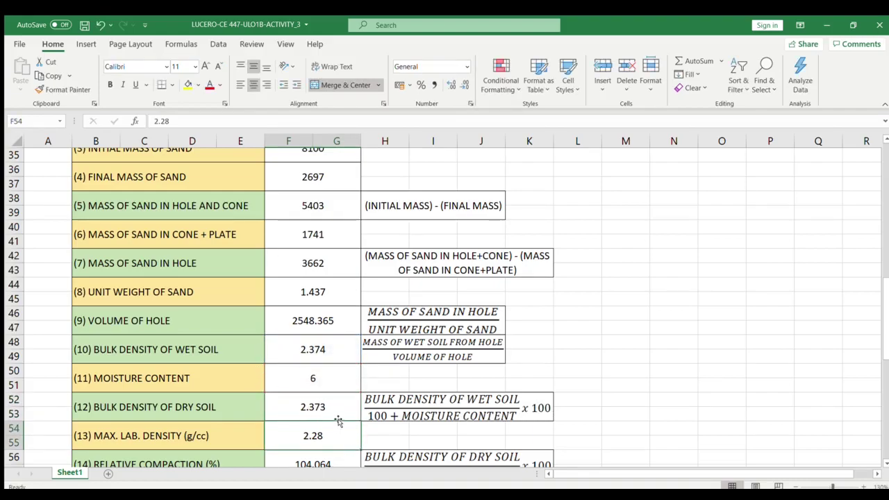
scroll(338, 421, "down", 3)
scroll(338, 421, "up", 1)
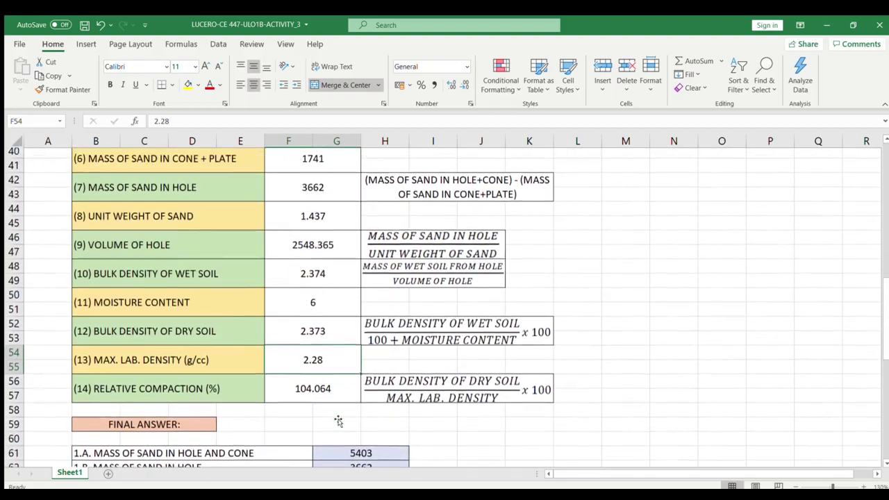
left_click(302, 396)
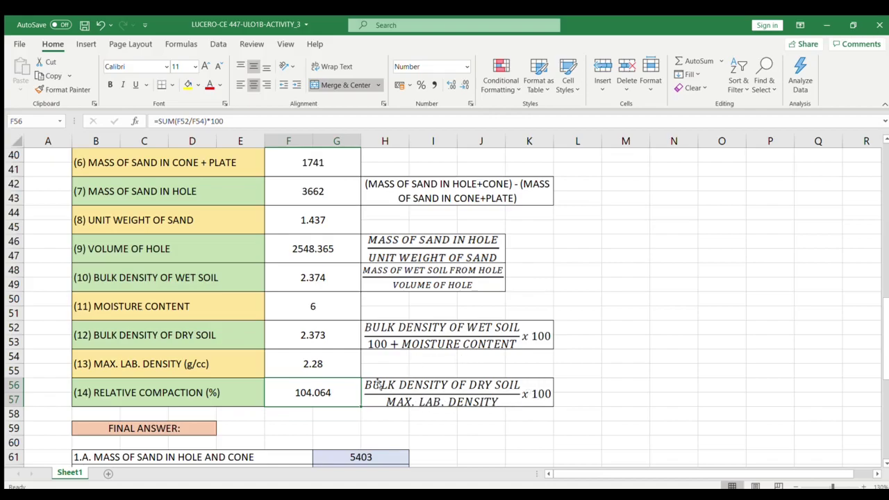
left_click(308, 339)
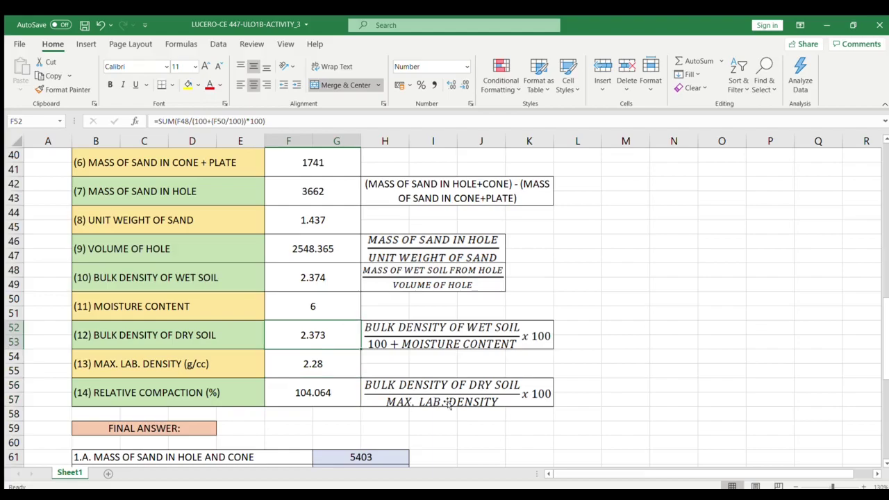
left_click(327, 364)
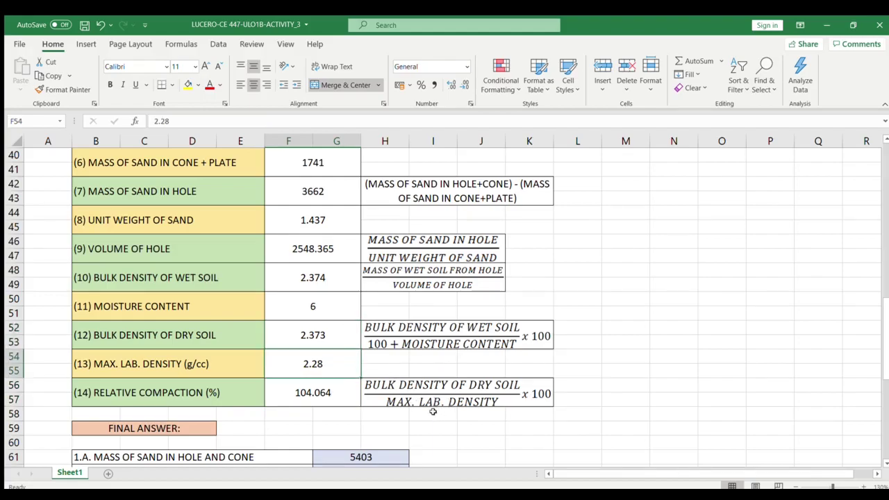
left_click(342, 396)
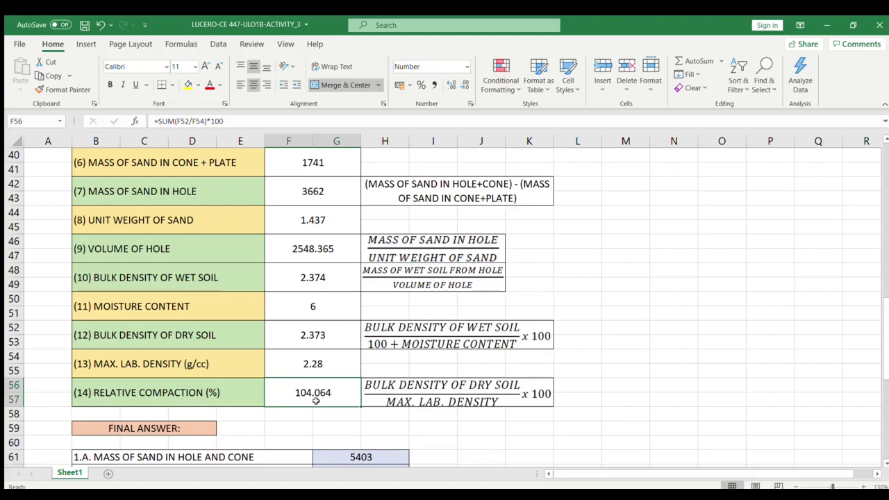
scroll(360, 312, "up", 4)
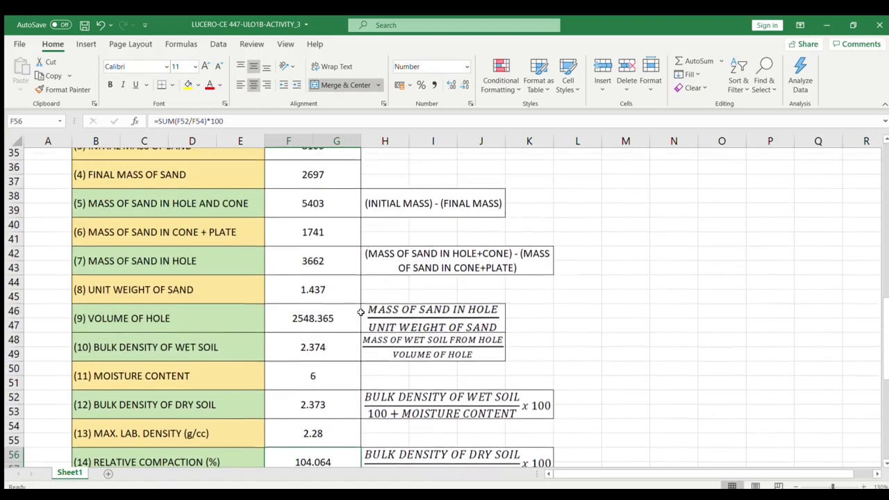
scroll(361, 312, "down", 1)
scroll(360, 311, "down", 2)
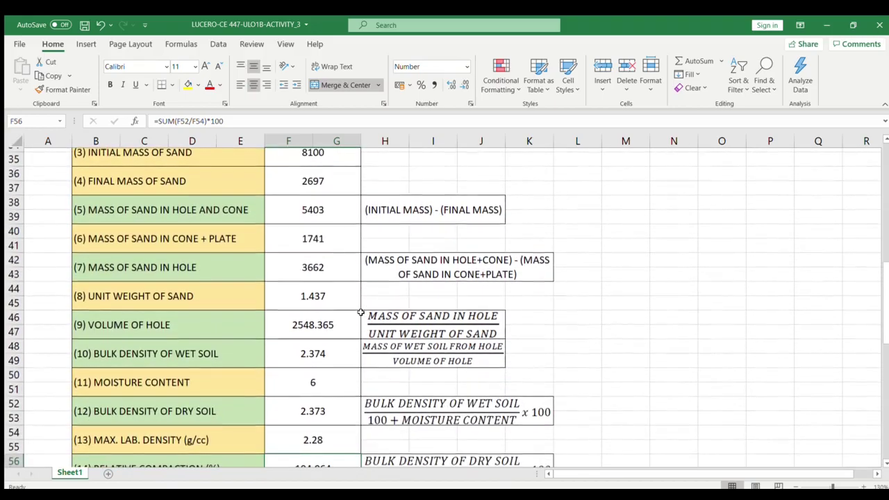
scroll(360, 312, "up", 1)
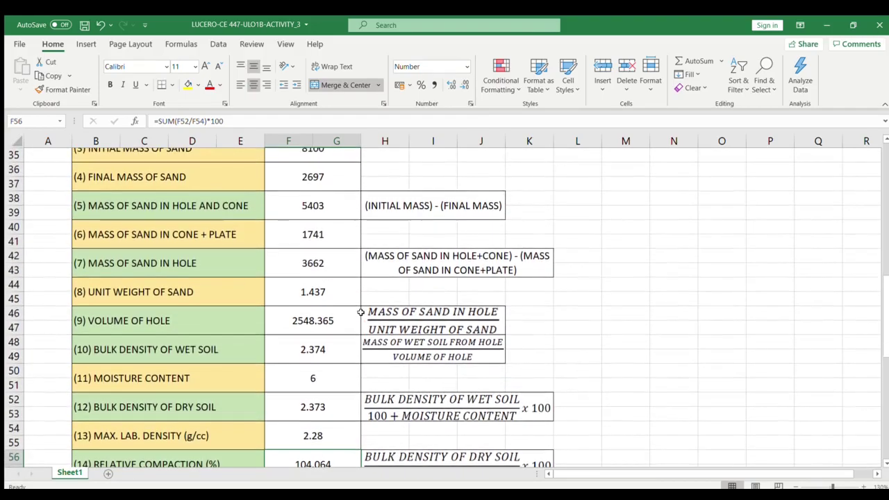
left_click(245, 207)
left_click(252, 258)
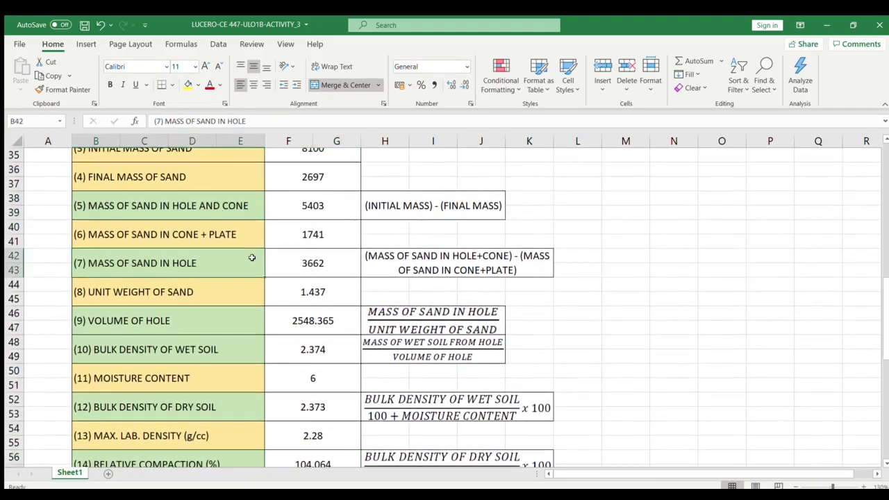
left_click(253, 347)
mouse_move(252, 321)
left_mouse_down()
mouse_move(311, 230)
mouse_move(269, 320)
left_mouse_up()
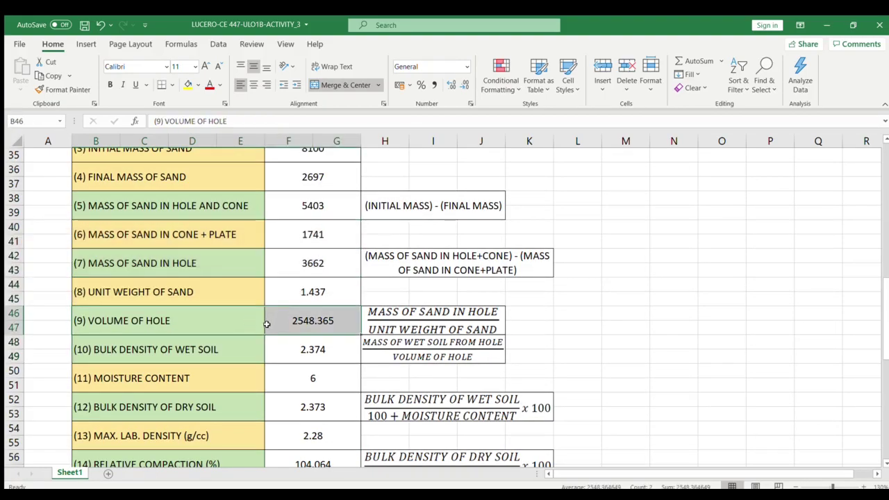
left_click(268, 321)
left_click(223, 298)
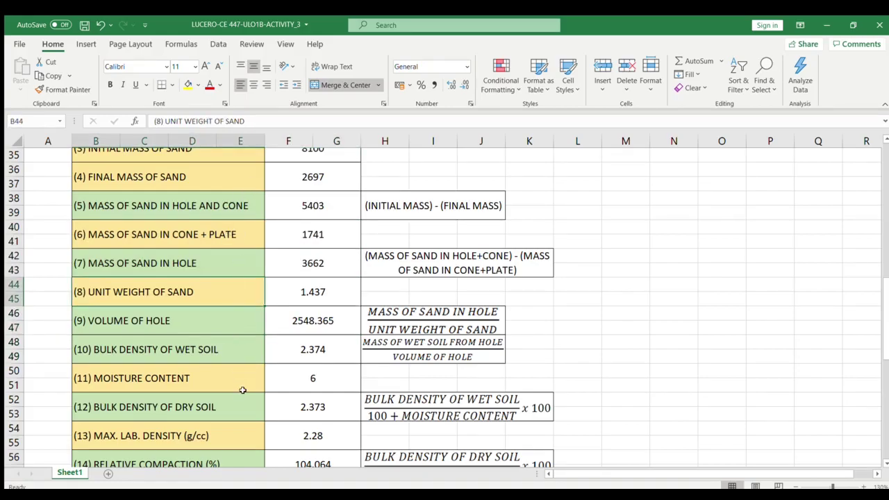
scroll(242, 390, "down", 3)
scroll(243, 390, "down", 2)
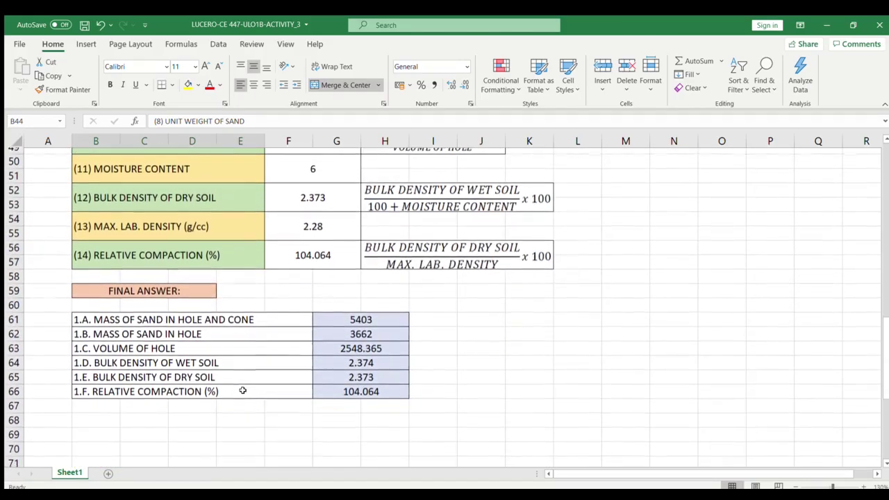
scroll(243, 390, "up", 2)
scroll(243, 389, "down", 2)
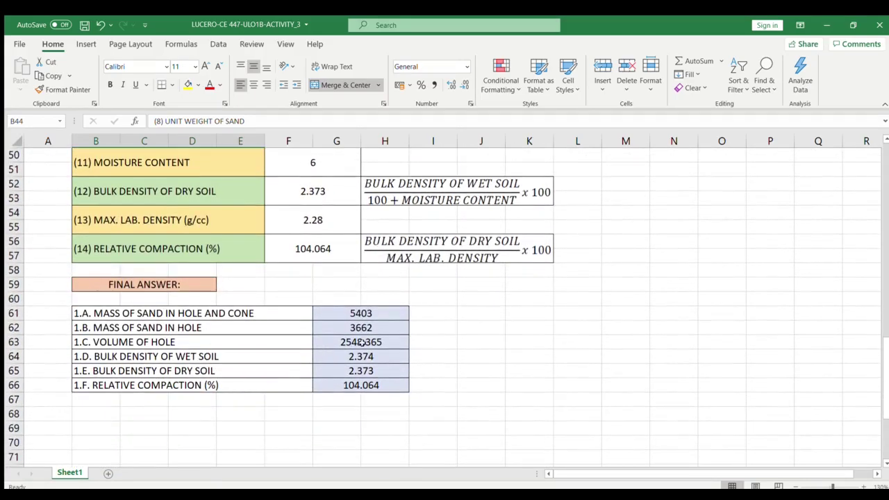
left_click_drag(397, 309, 396, 383)
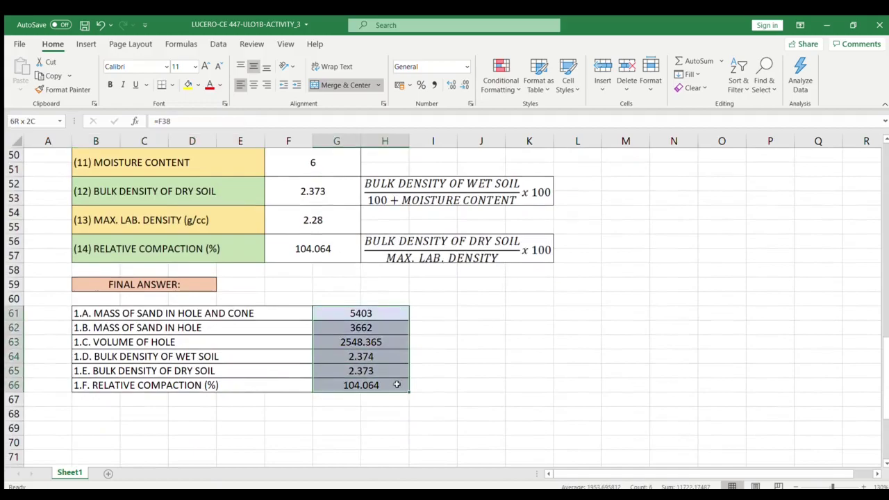
left_click(487, 317)
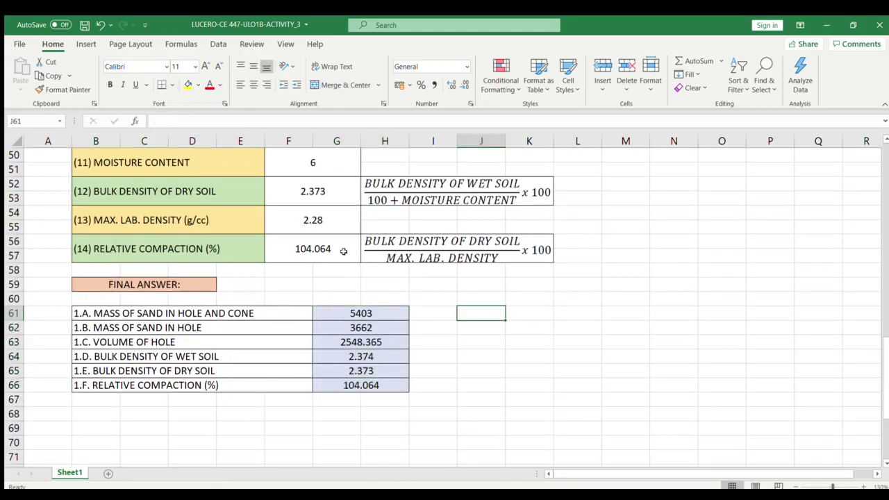
double_click(343, 251)
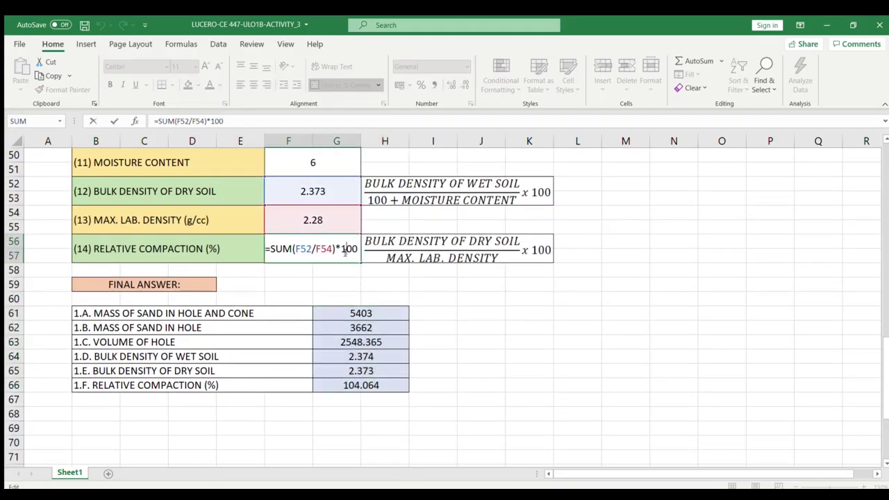
key("Escape")
double_click(321, 219)
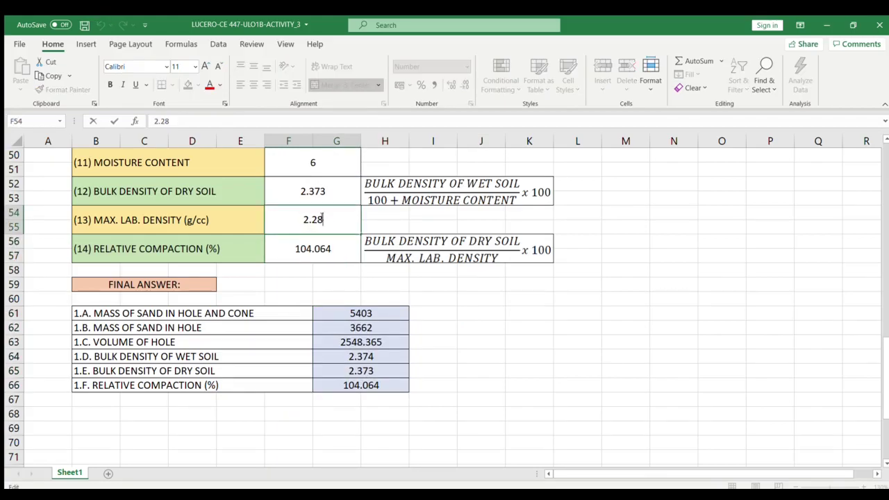
key("BackSpace")
key("BackSpace")
type("56")
key("Return")
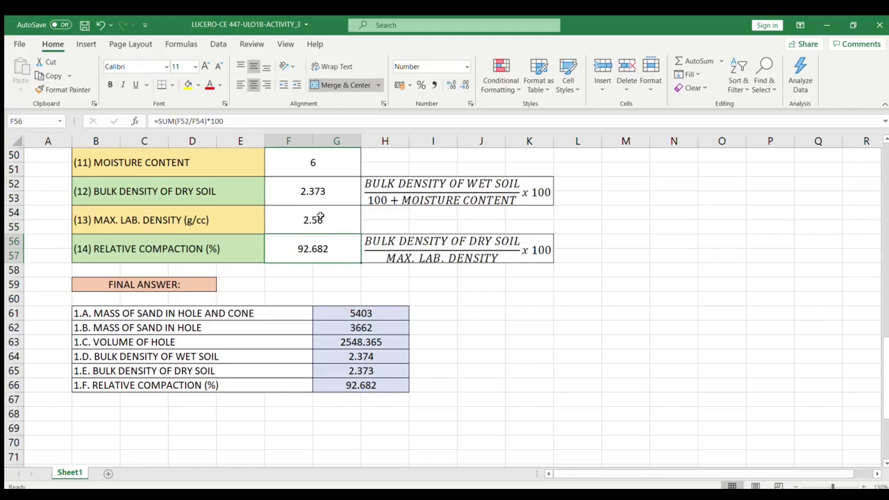
key("ctrl+z")
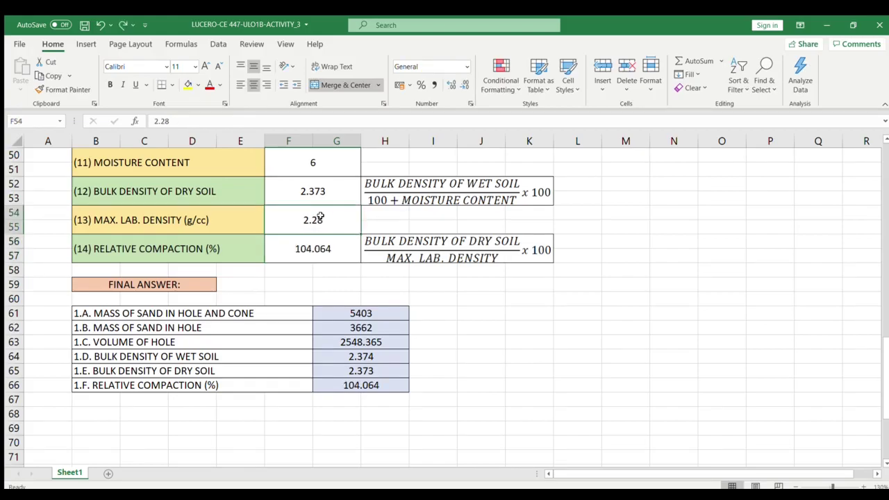
scroll(321, 217, "up", 3)
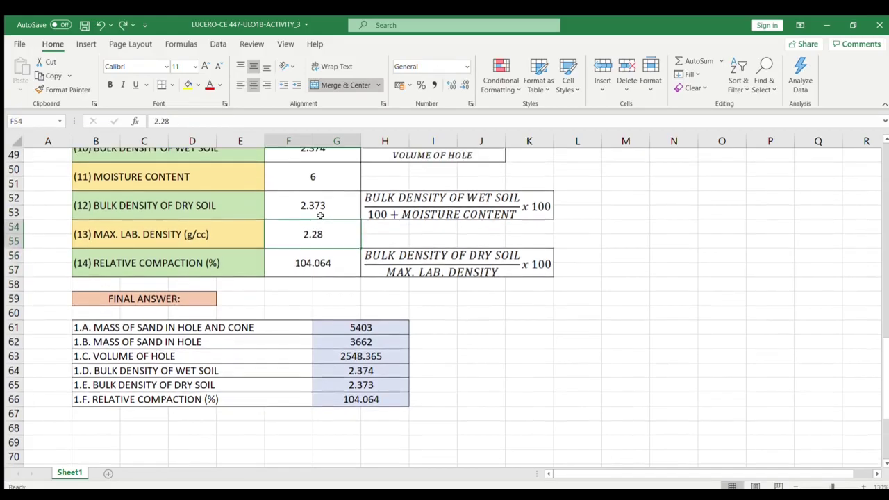
scroll(321, 216, "down", 2)
scroll(320, 217, "up", 9)
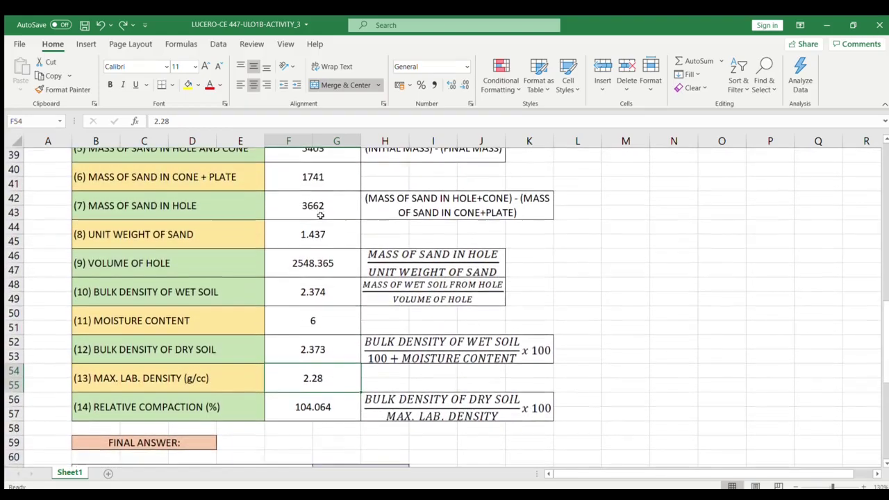
scroll(321, 217, "down", 1)
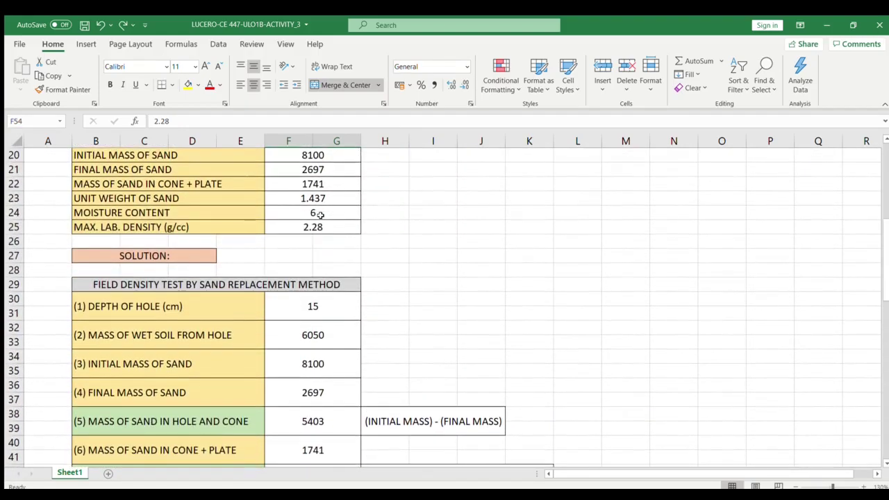